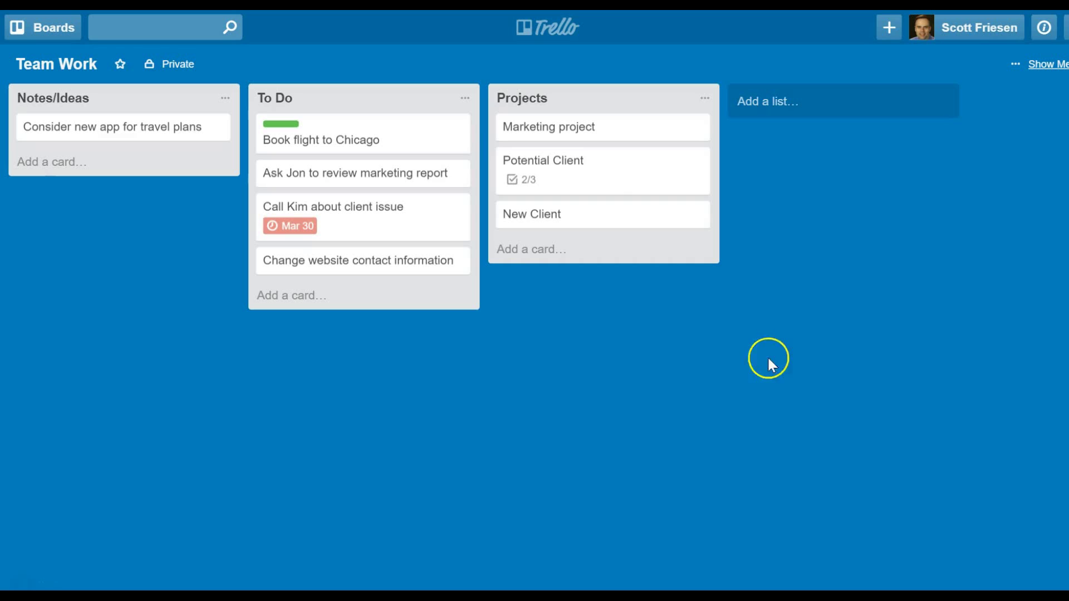
Add a checklist with the default title 'Checklist' to the New Client card
{"action": "left_click", "coordinate": [589, 216]}
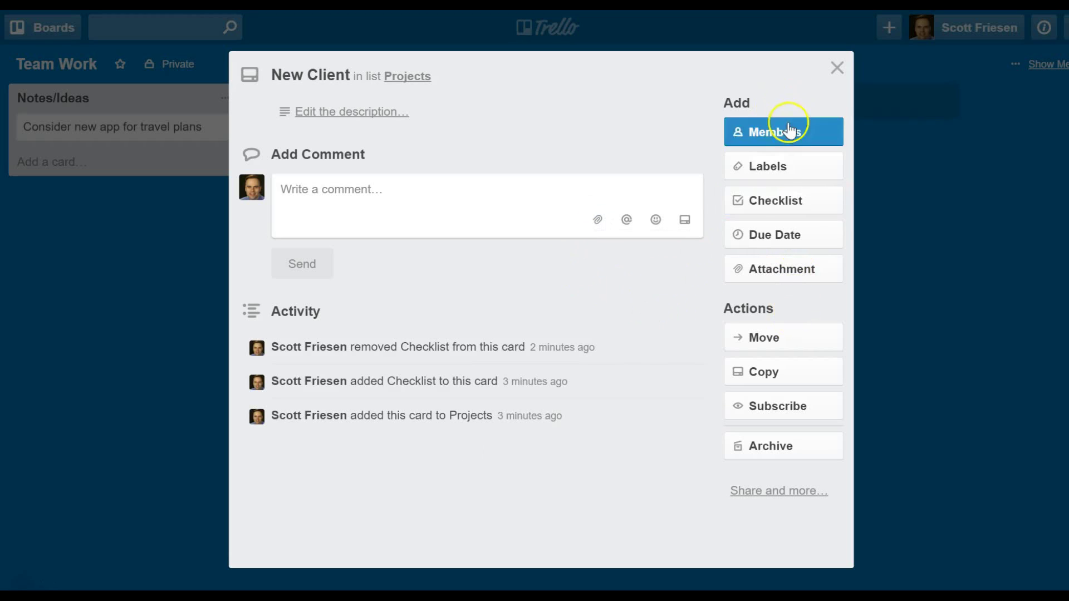
{"action": "left_click", "coordinate": [771, 204]}
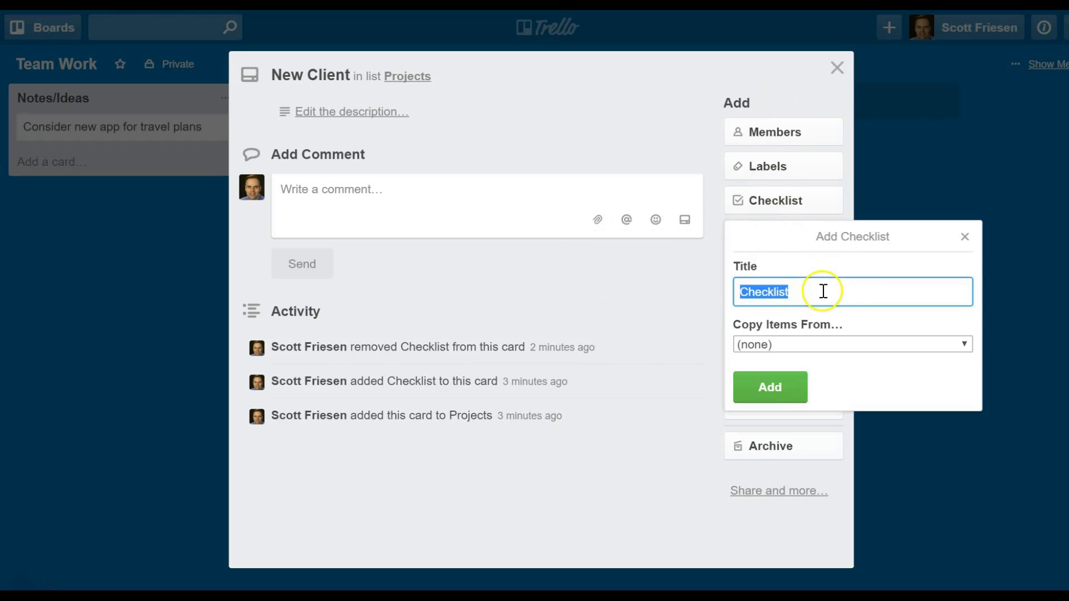
{"action": "left_click", "coordinate": [784, 389]}
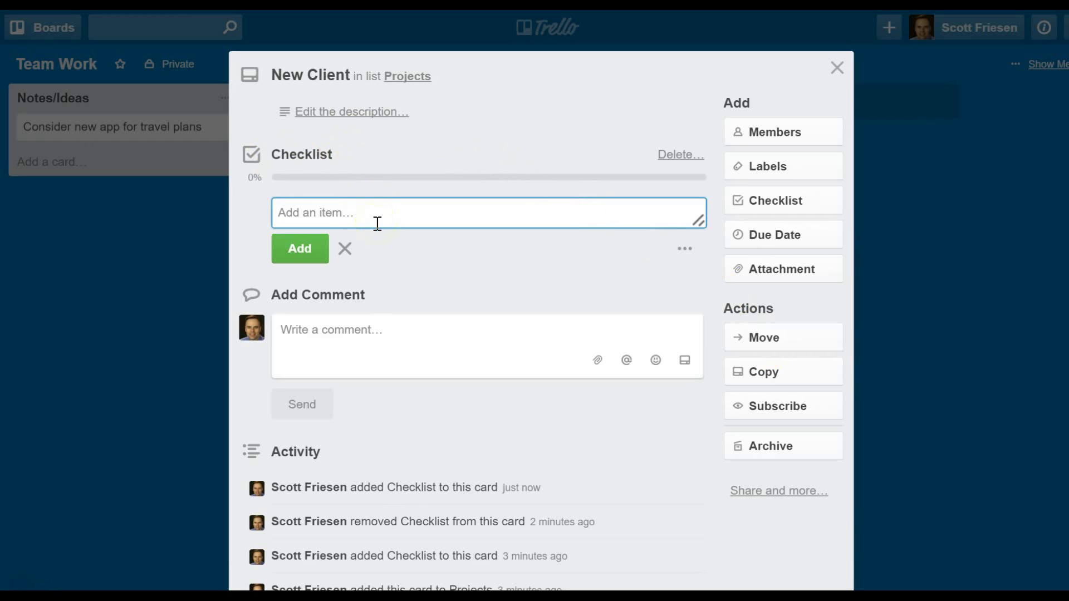
Add the items Initial contact, Appointment scheduled and Research client to the checklist
{"action": "type", "text": "Initial contact"}
{"action": "key", "text": "Return"}
{"action": "type", "text": "App"}
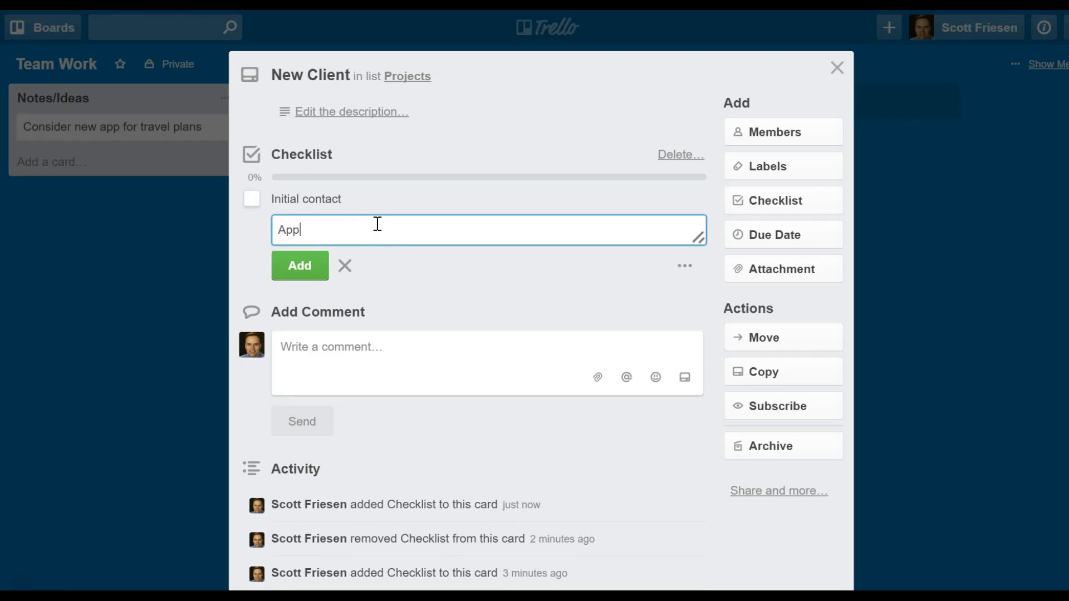
{"action": "type", "text": "ointment scheduled"}
{"action": "key", "text": "Return"}
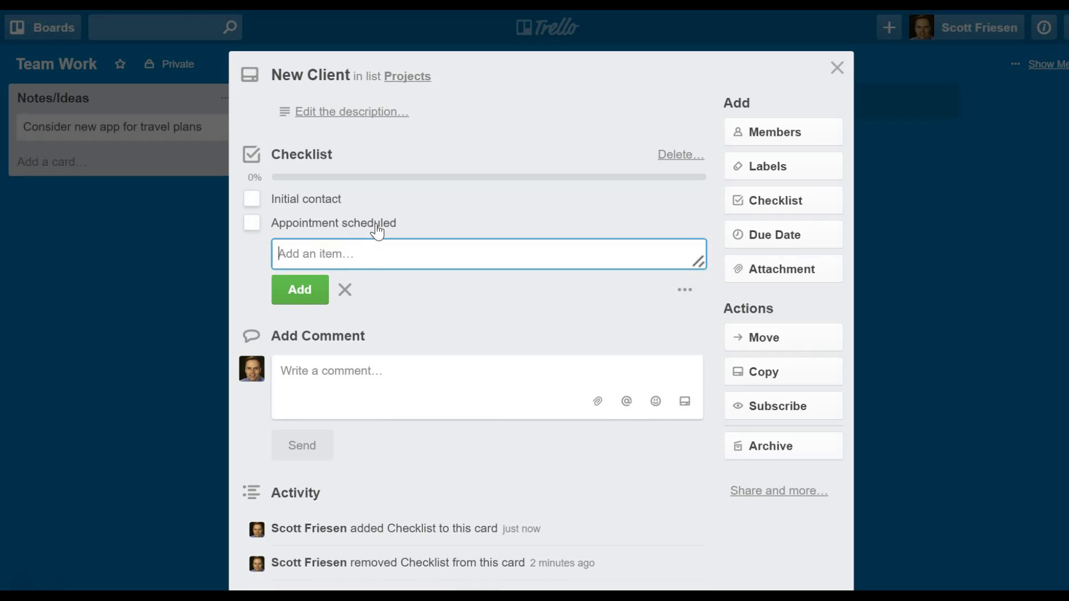
{"action": "type", "text": "Research"}
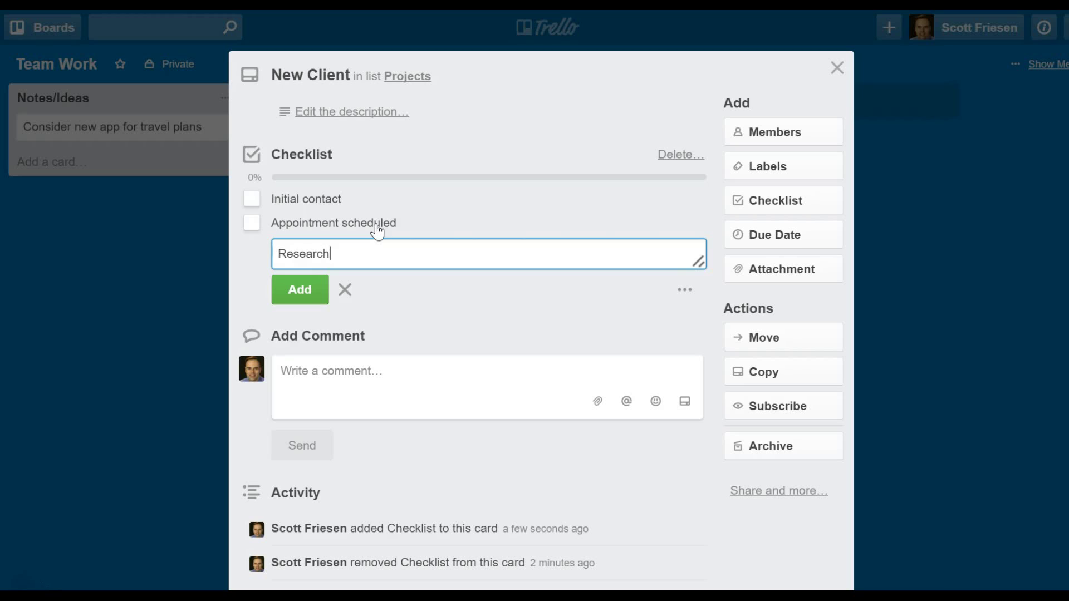
{"action": "type", "text": " client"}
{"action": "key", "text": "Return"}
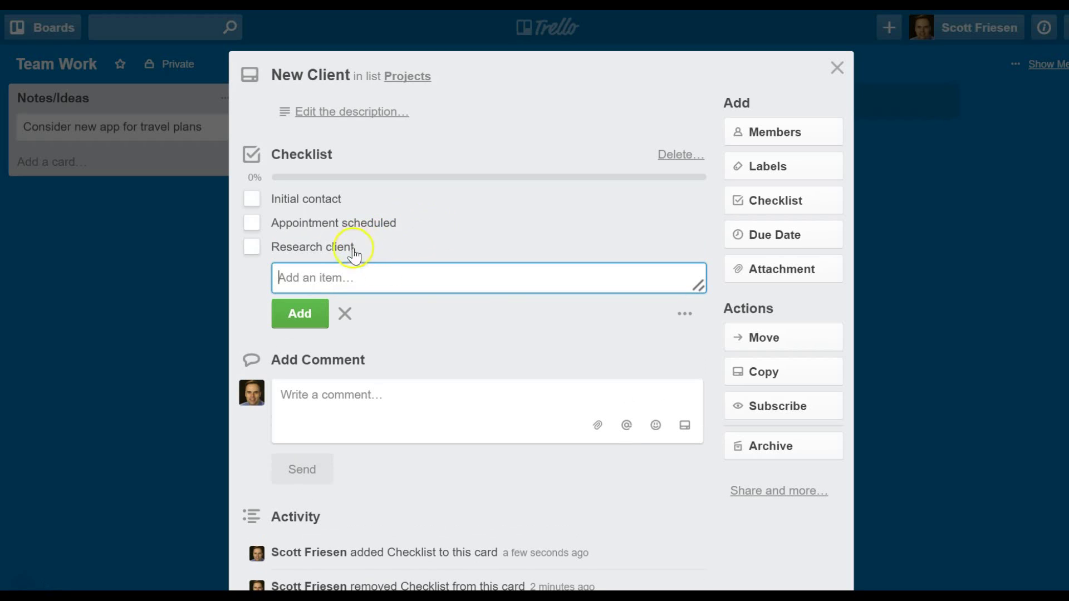
{"action": "left_click_drag", "start_coordinate": [347, 226], "coordinate": [323, 211]}
Tick off Initial contact and Appointment scheduled, then hide the completed items
{"action": "left_click", "coordinate": [251, 201]}
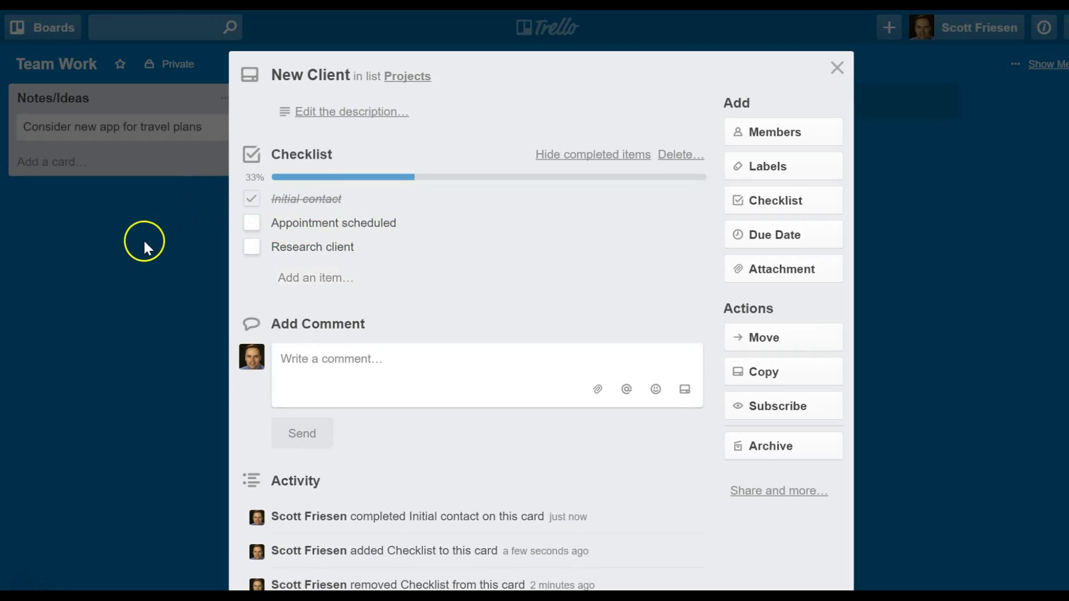
{"action": "left_click", "coordinate": [252, 223]}
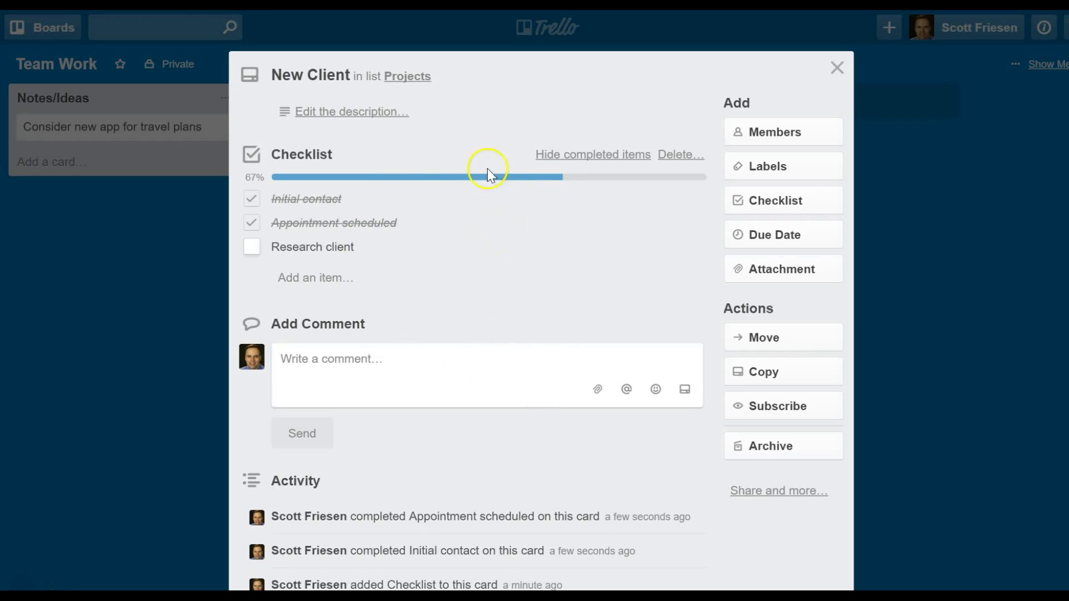
{"action": "left_click", "coordinate": [600, 156]}
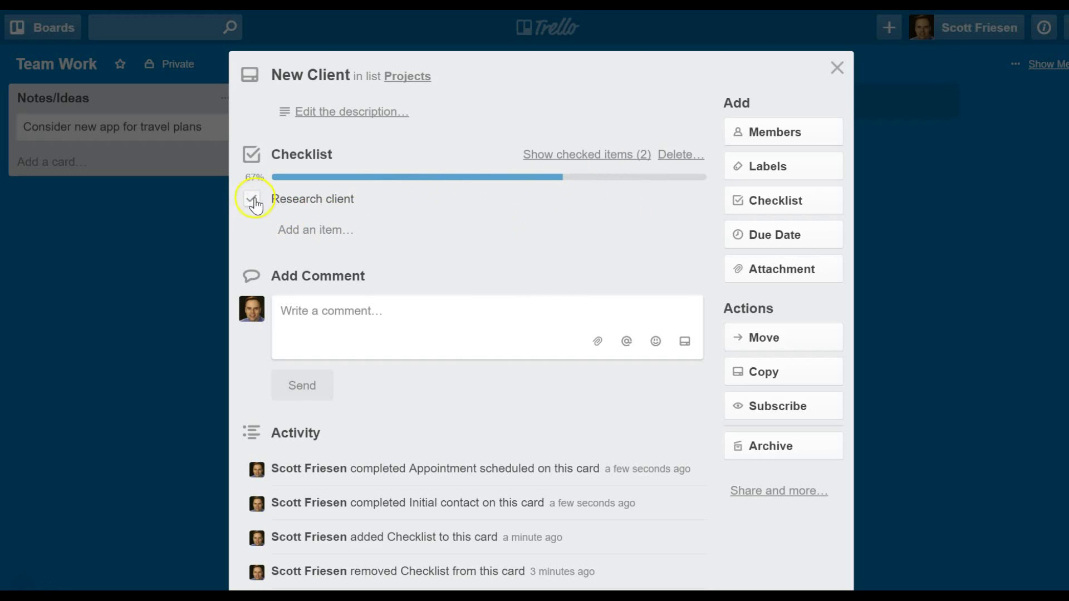
Show checked items again and tick off Research client so New Client shows 3/3
{"action": "left_click", "coordinate": [597, 156]}
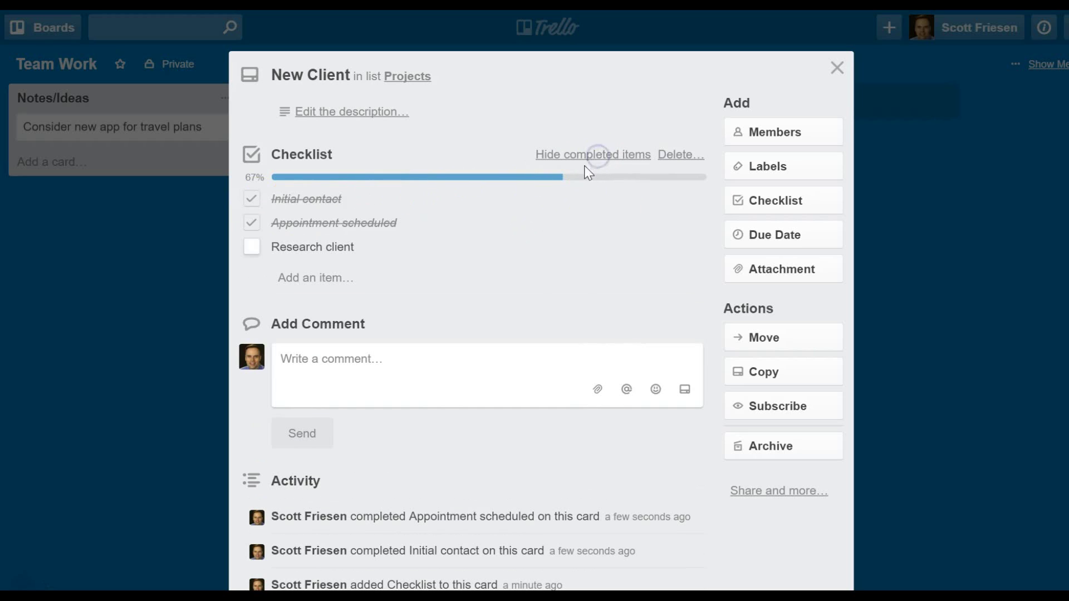
{"action": "left_click", "coordinate": [838, 68]}
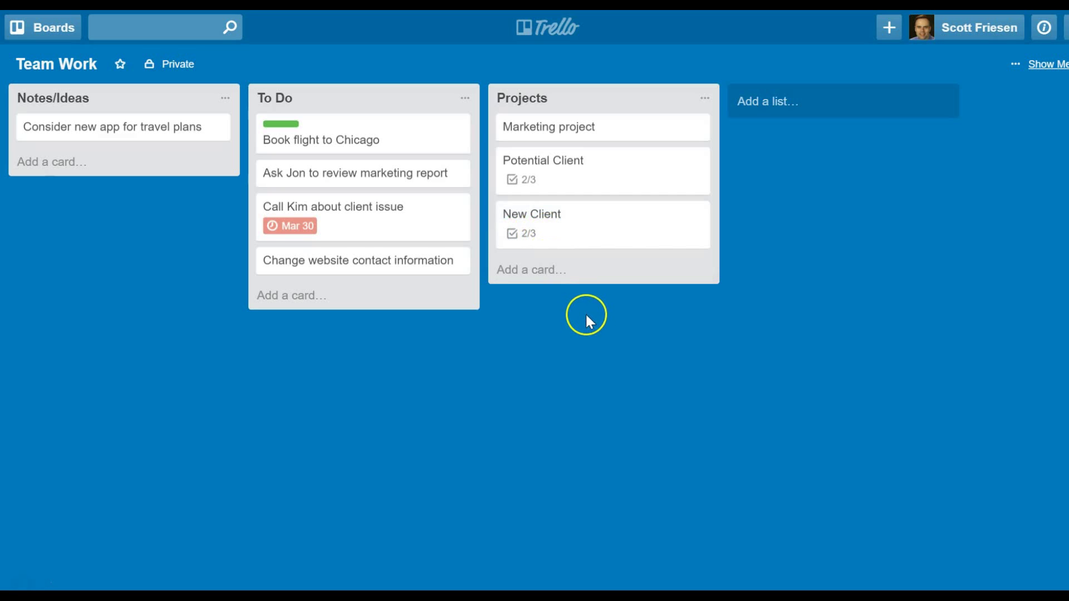
{"action": "left_click", "coordinate": [596, 224]}
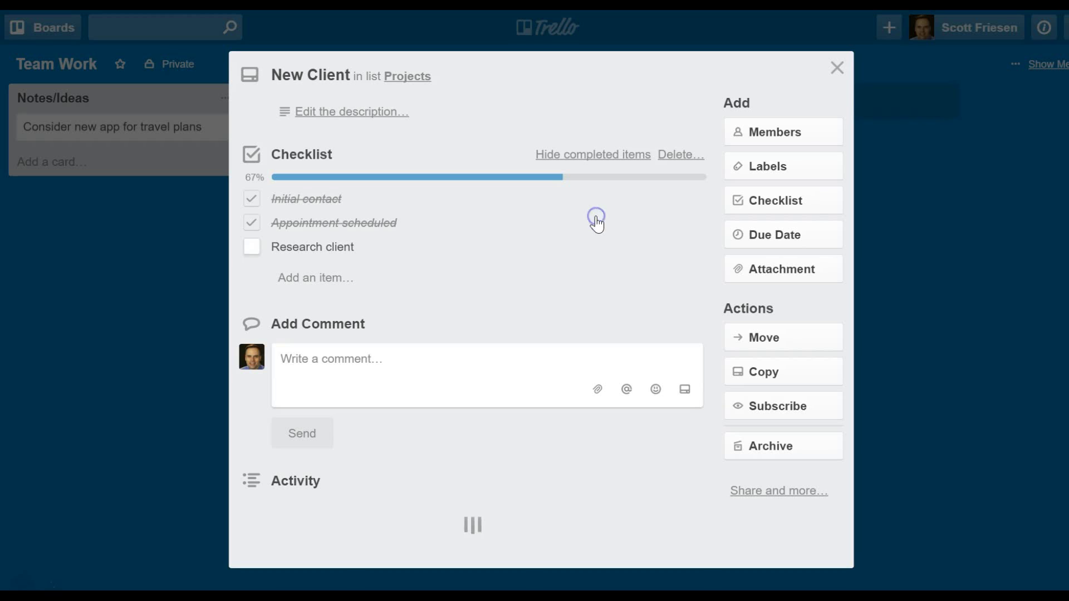
{"action": "left_click", "coordinate": [253, 248]}
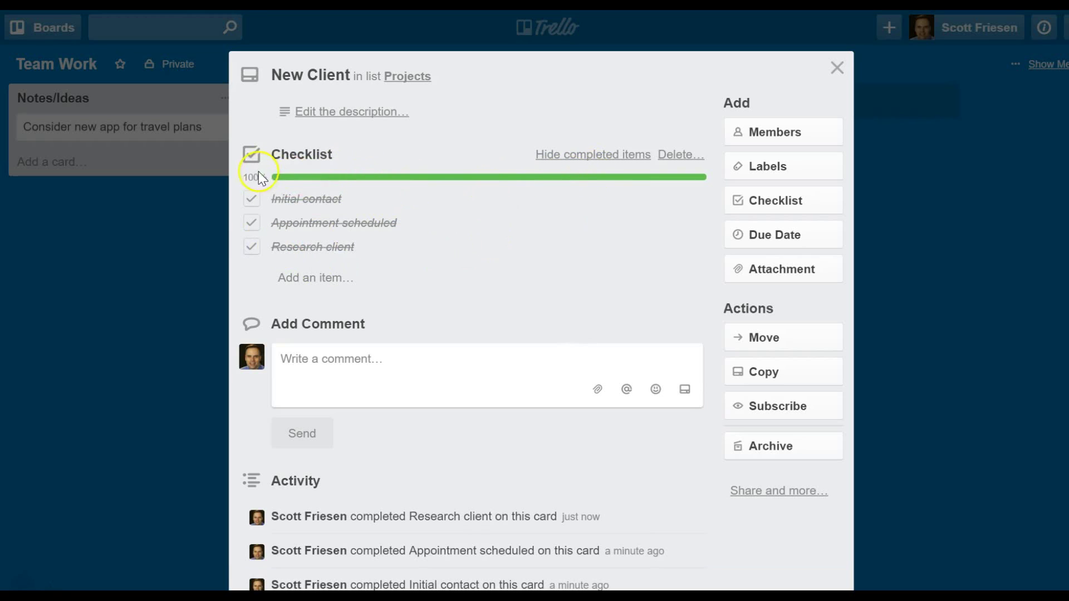
{"action": "left_click", "coordinate": [837, 67]}
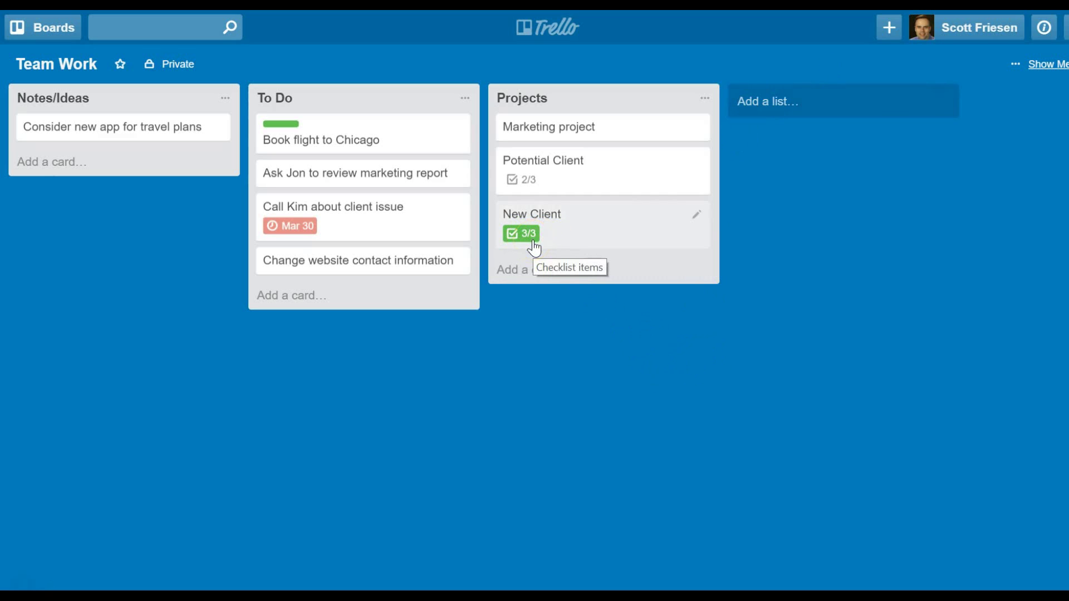
{"action": "left_click_drag", "start_coordinate": [527, 237], "coordinate": [532, 206]}
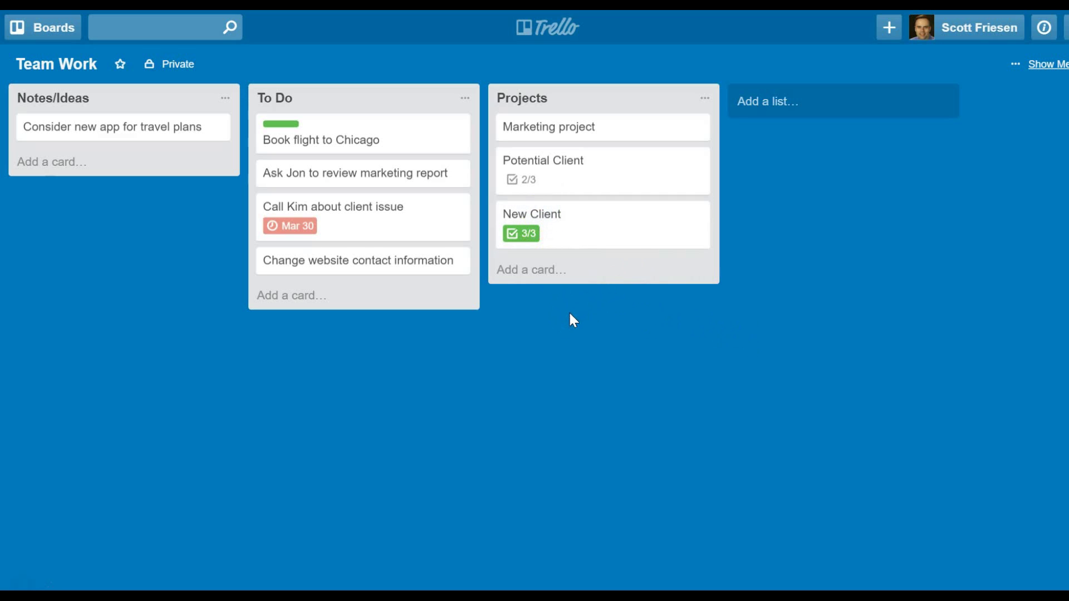
Add a card titled 'New Client 2' to the Projects list
{"action": "left_click", "coordinate": [537, 273]}
{"action": "type", "text": "New Client @"}
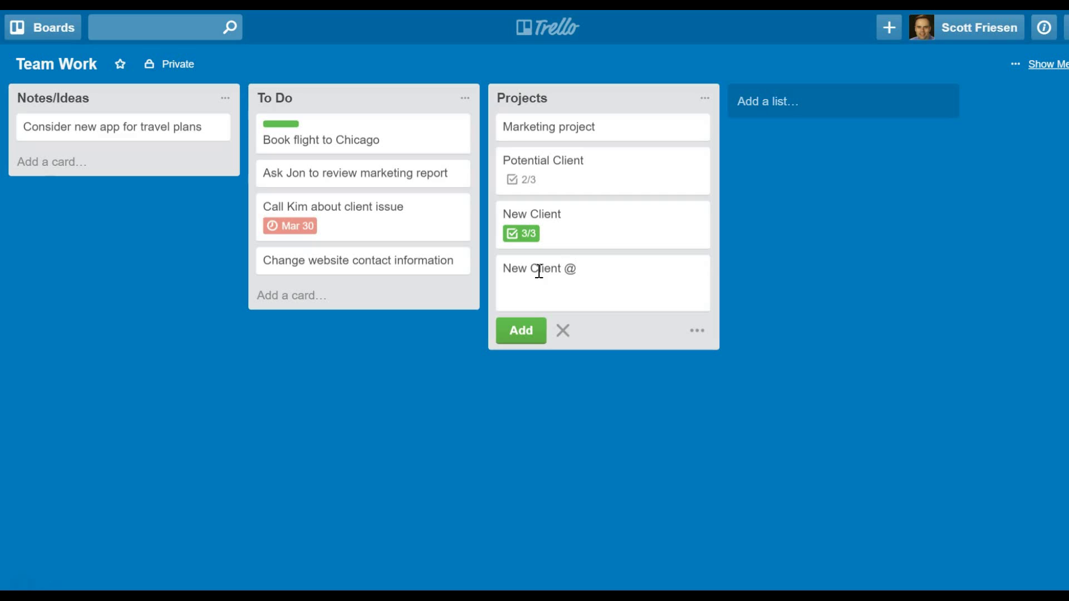
{"action": "key", "text": "BackSpace"}
{"action": "type", "text": "2"}
{"action": "key", "text": "Return"}
Start a new checklist on New Client 2 and open the Copy Items From list
{"action": "left_click", "coordinate": [537, 270]}
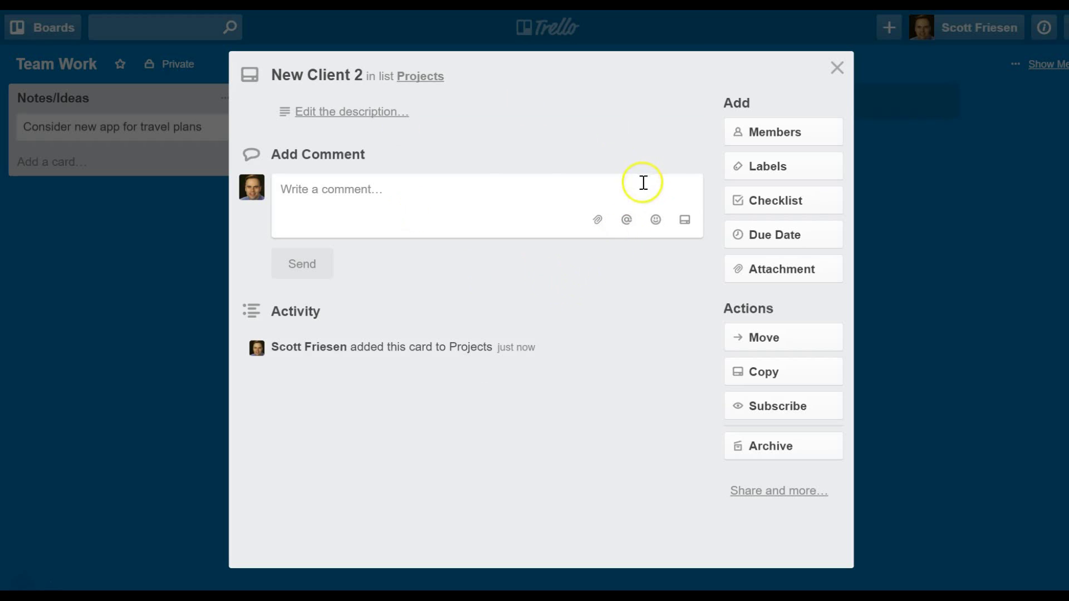
{"action": "left_click", "coordinate": [782, 205]}
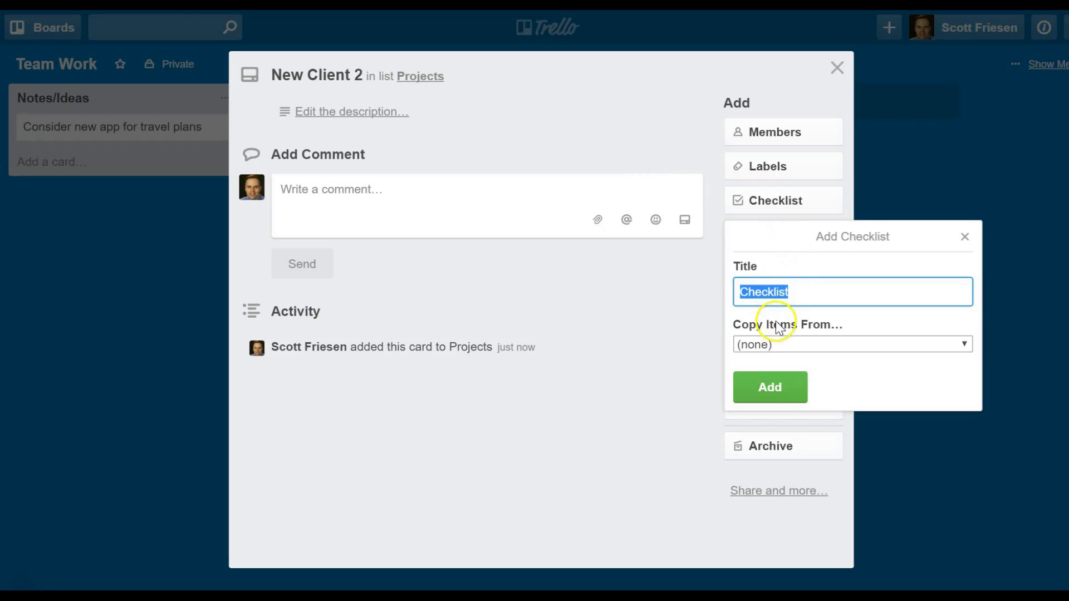
{"action": "left_click", "coordinate": [803, 342]}
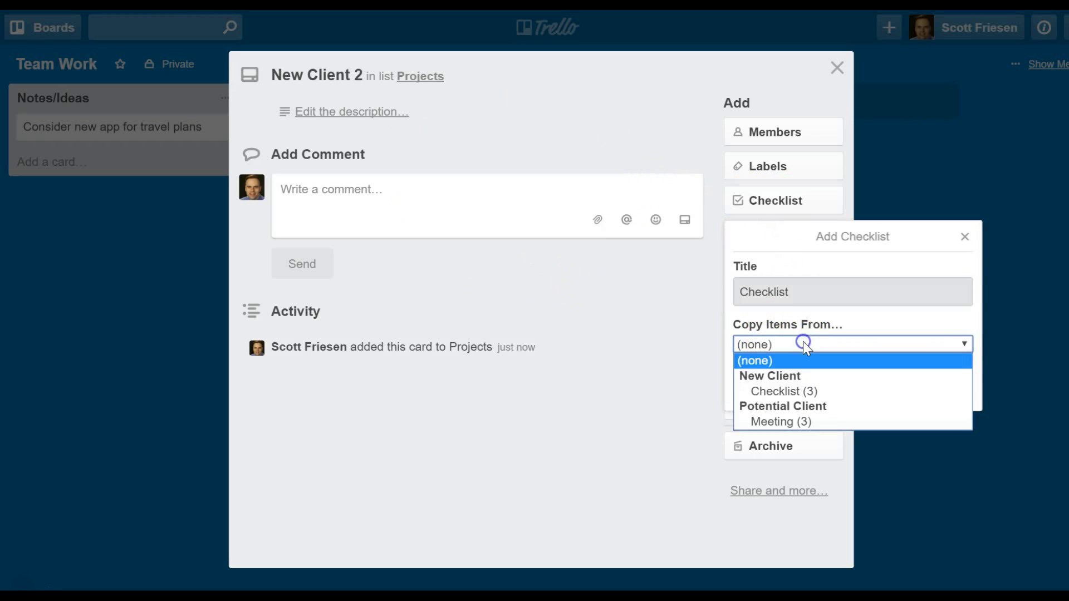
Copy New Client's Checklist (3) onto New Client 2 and tick its first two items
{"action": "left_click", "coordinate": [810, 392]}
{"action": "left_click", "coordinate": [777, 390]}
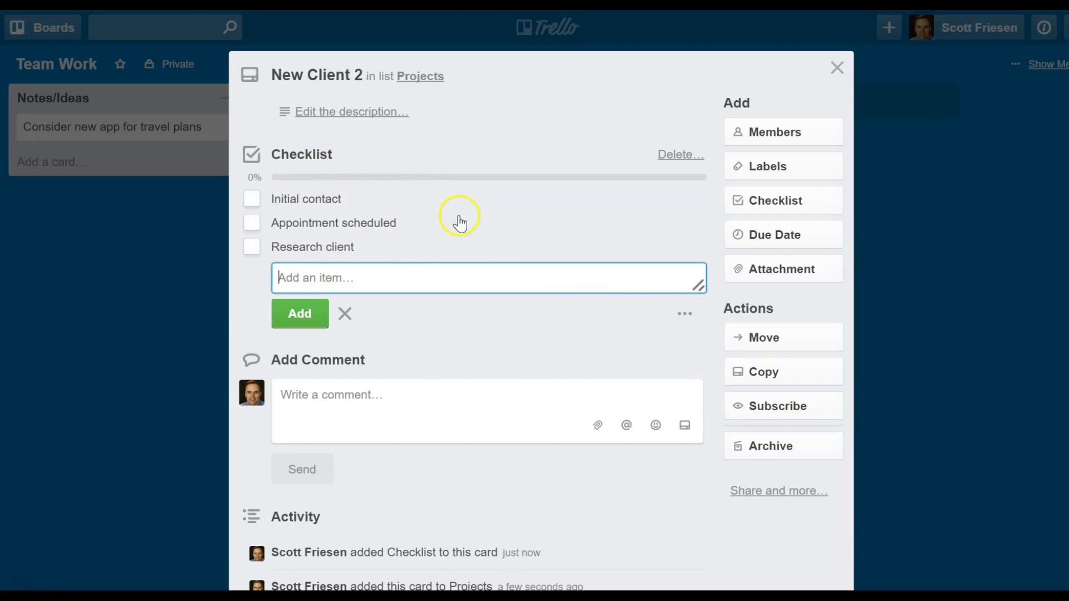
{"action": "left_click", "coordinate": [253, 198]}
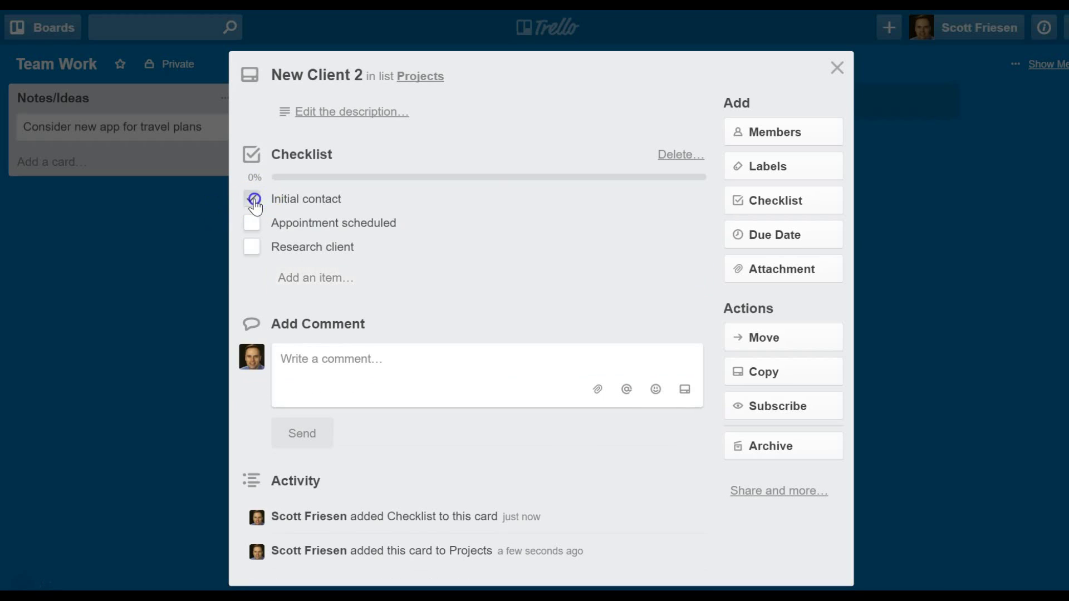
{"action": "left_click", "coordinate": [252, 223]}
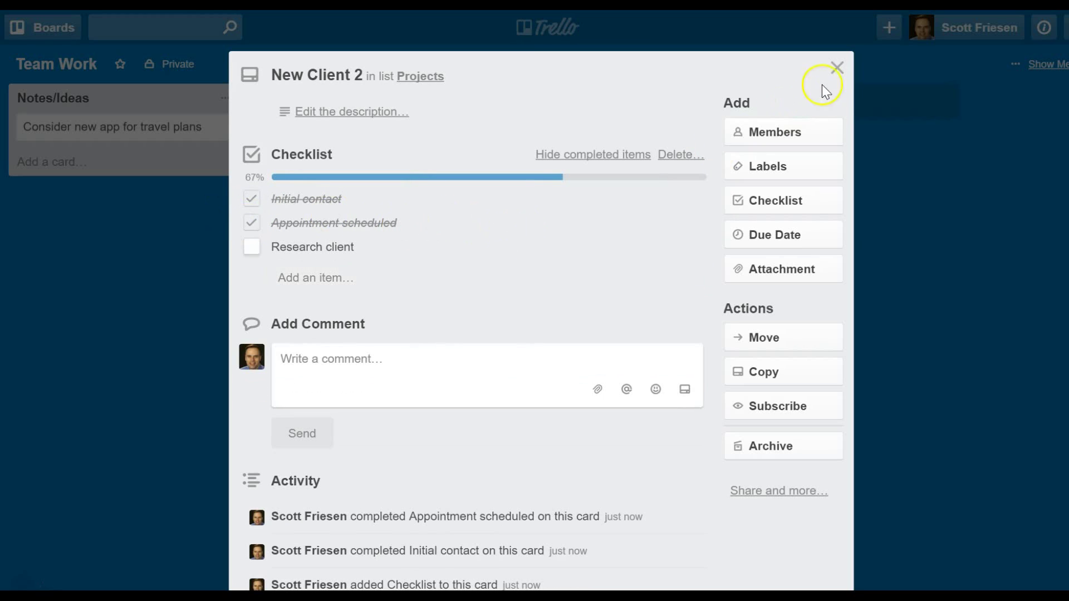
{"action": "left_click", "coordinate": [837, 67]}
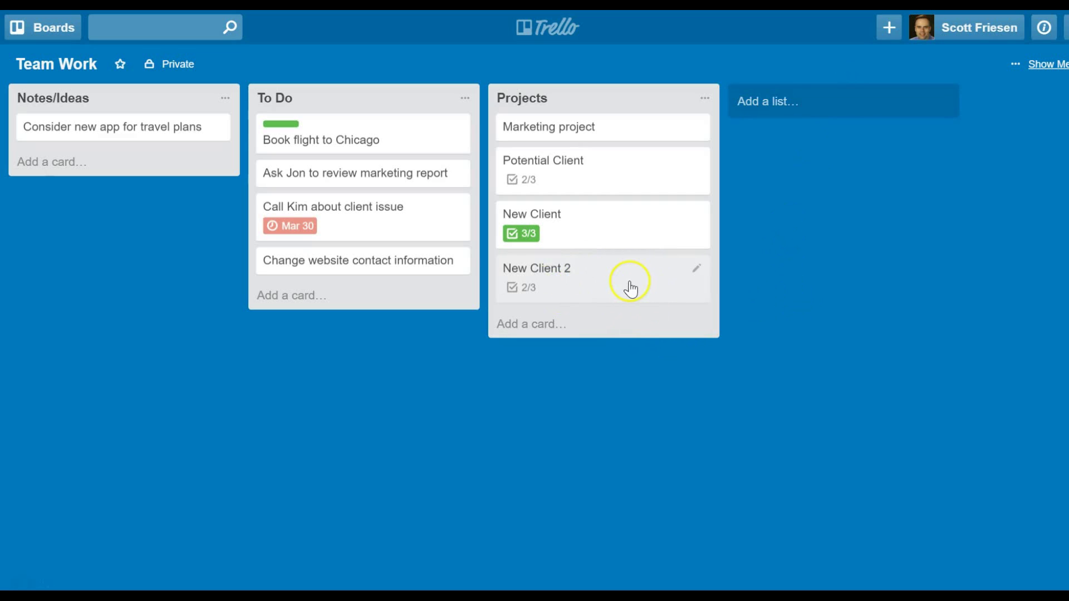
Copy New Client 2 as 'New Client 3', keeping its checklist
{"action": "left_click", "coordinate": [693, 271]}
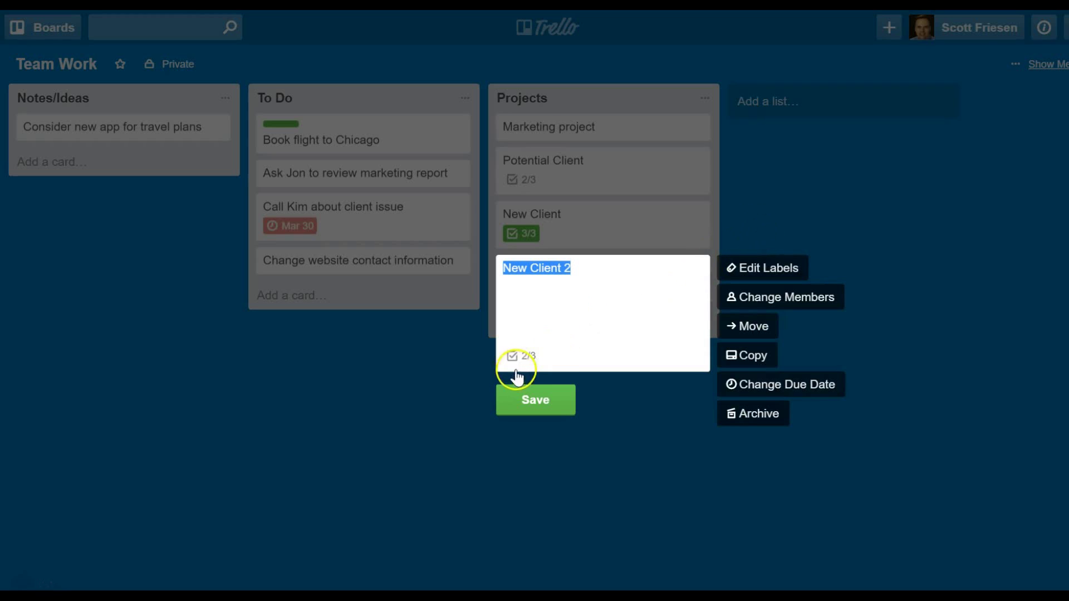
{"action": "left_click", "coordinate": [747, 357]}
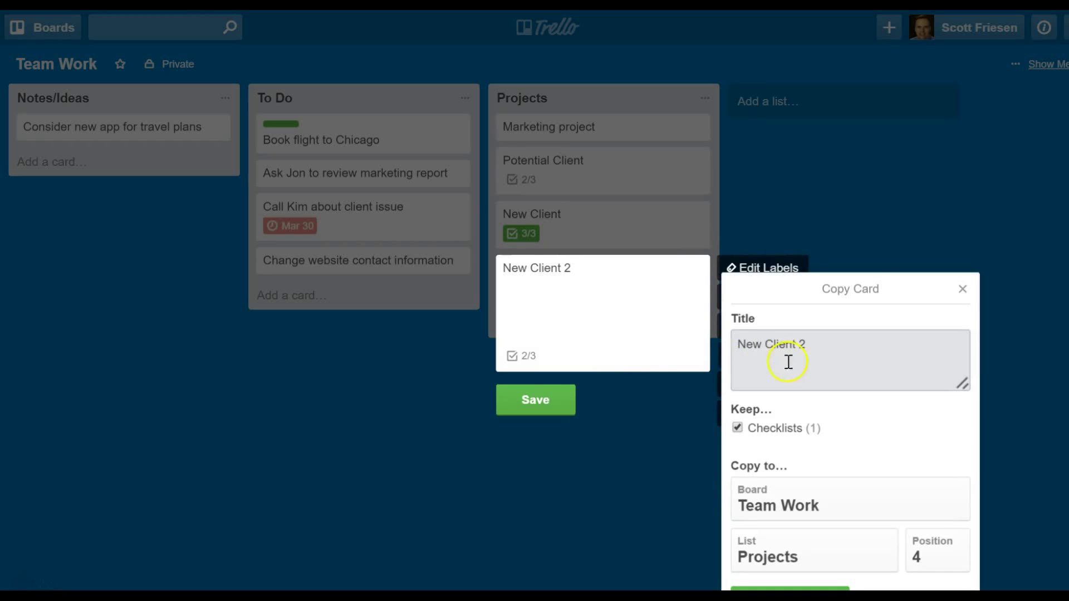
{"action": "left_click", "coordinate": [820, 351]}
{"action": "key", "text": "BackSpace"}
{"action": "type", "text": "3"}
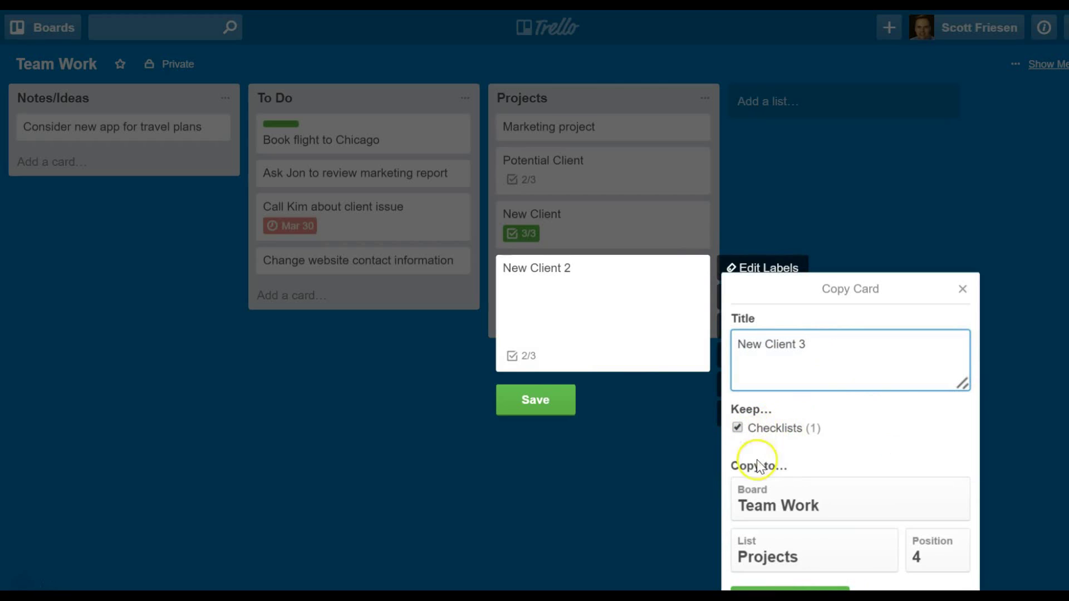
{"action": "left_click", "coordinate": [780, 587]}
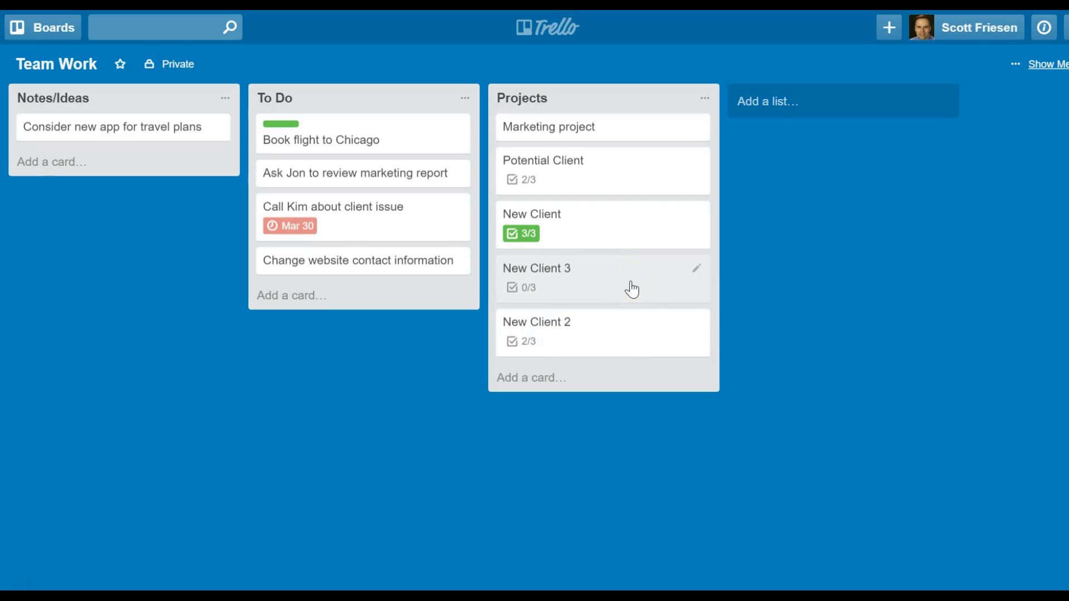
{"action": "left_click", "coordinate": [618, 291]}
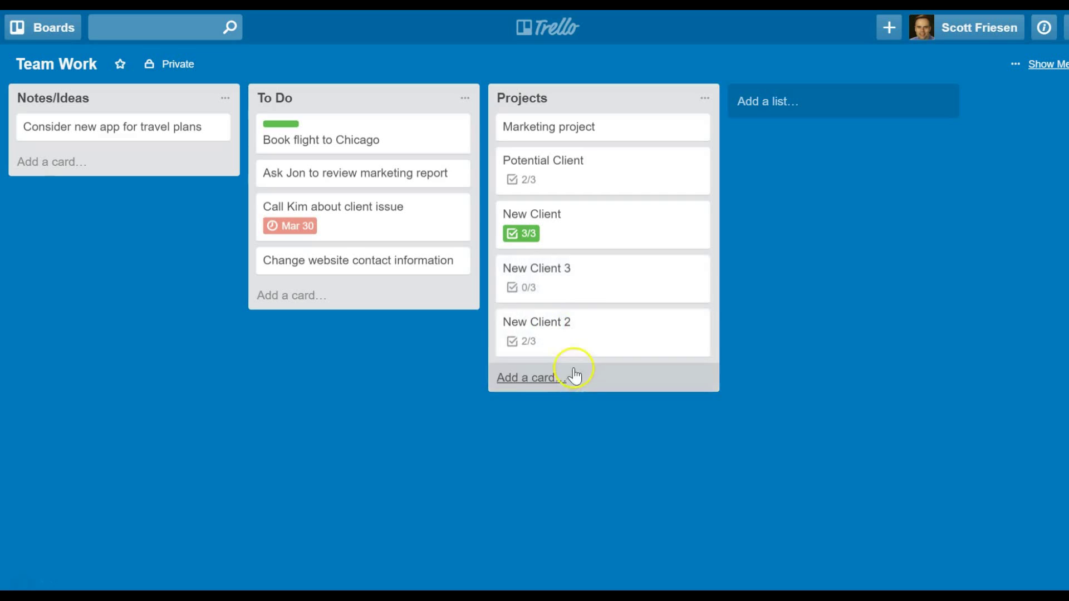
{"action": "left_click", "coordinate": [583, 282]}
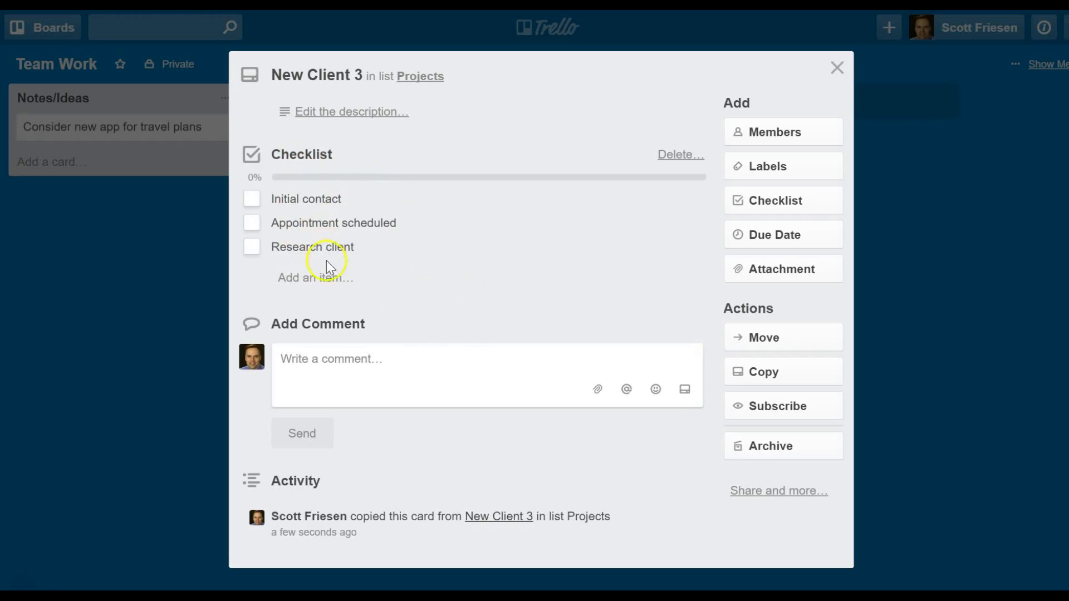
{"action": "left_click", "coordinate": [837, 67]}
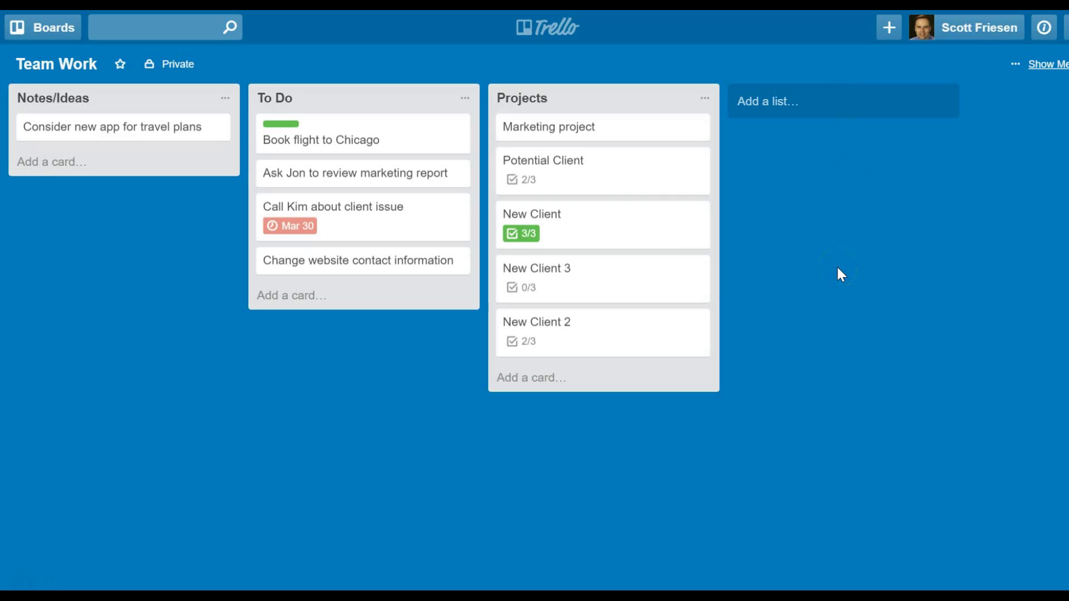